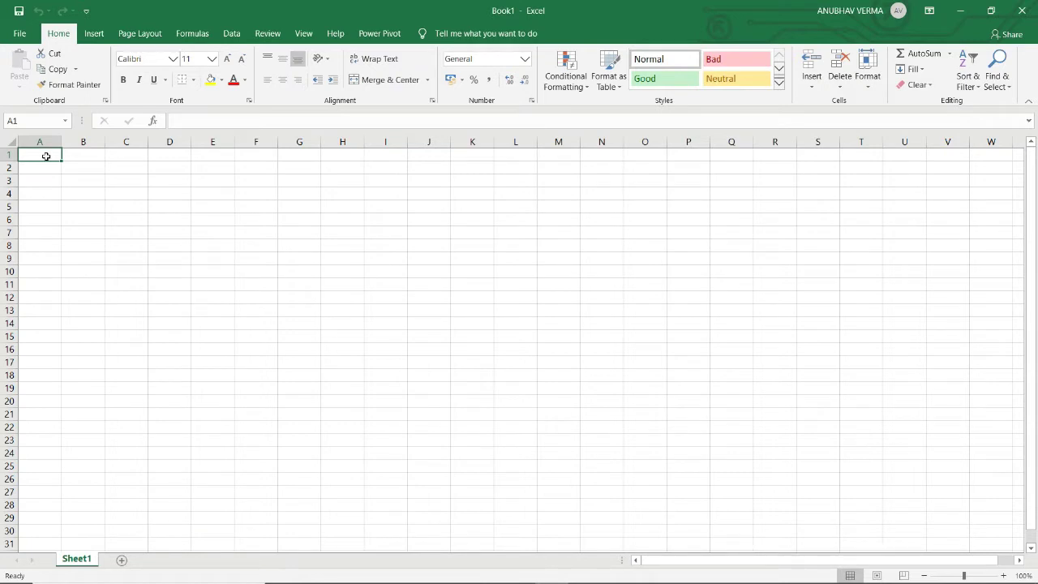
# Practise range selection: drag down column A, select A1 through H14, then select A1
pyautogui.moveTo(47, 155); pyautogui.dragTo(46, 300)
pyautogui.moveTo(43, 151)
pyautogui.mouseDown()
pyautogui.moveTo(232, 159)
pyautogui.moveTo(357, 317)
pyautogui.mouseUp()
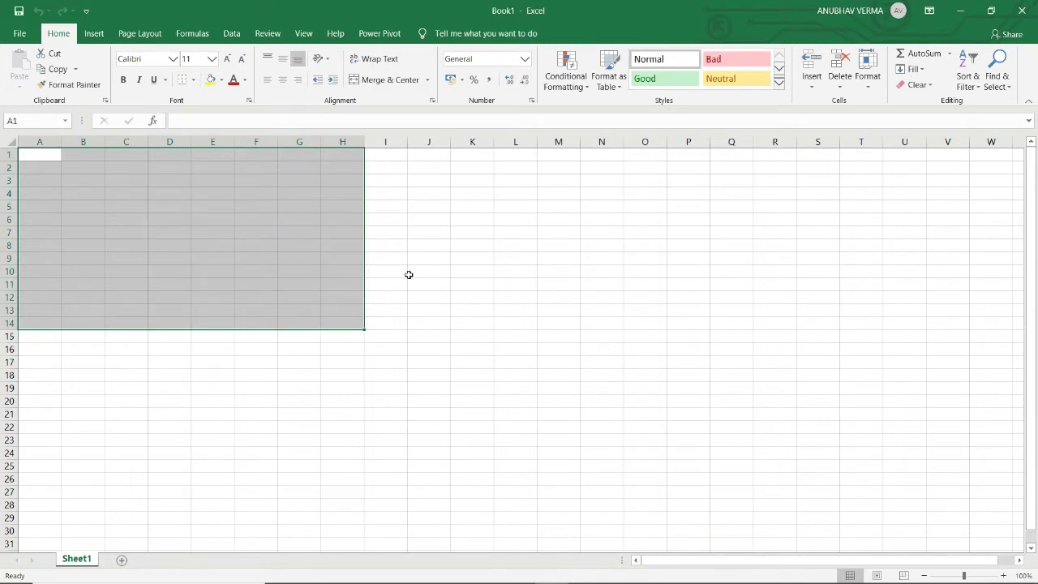
pyautogui.click(410, 273)
pyautogui.click(38, 156)
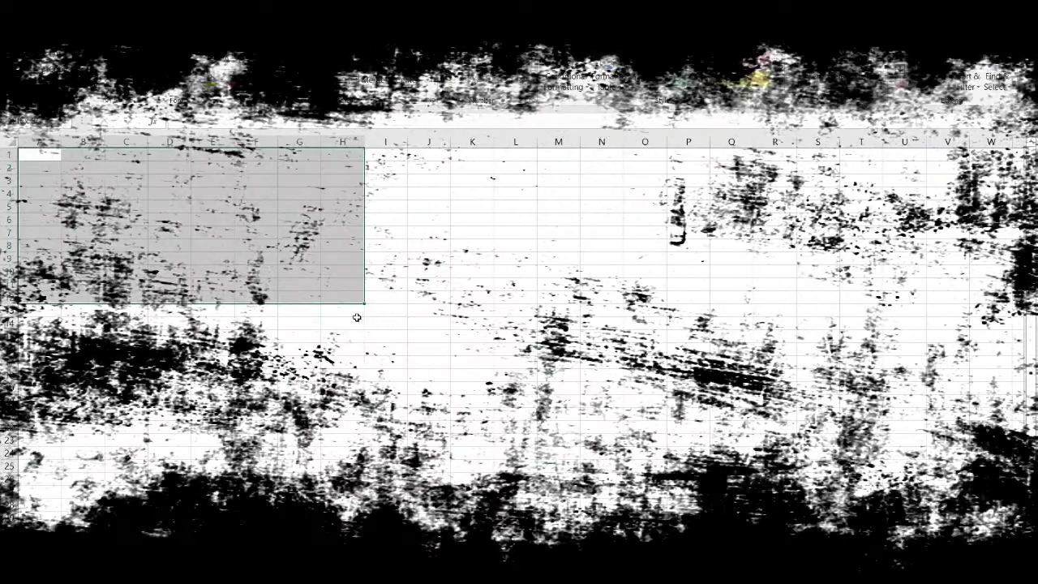
pyautogui.click(37, 154)
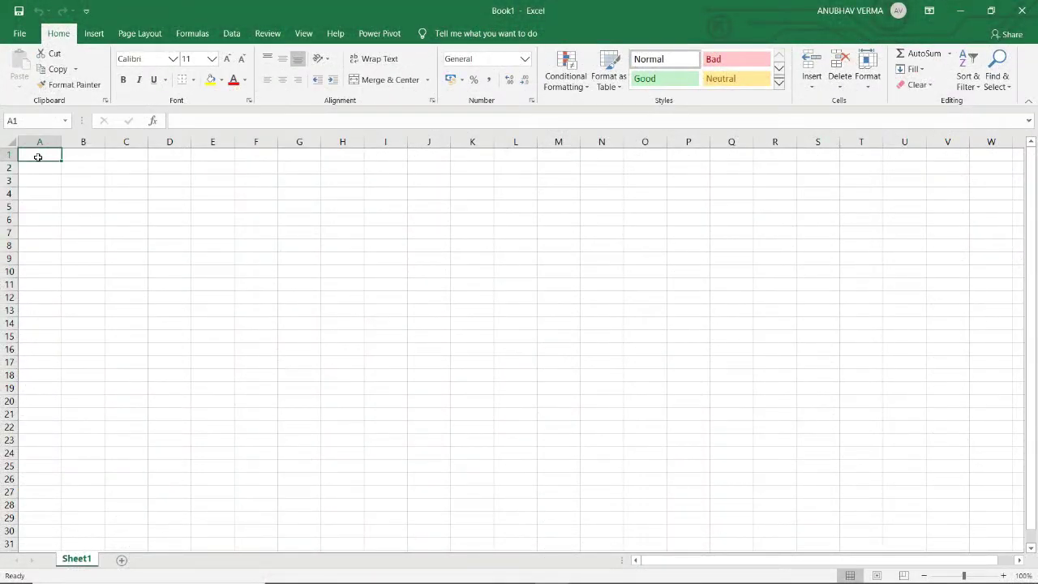
# Move cell A1 to K22, select A1:I16 and then M10, and open the File start page
pyautogui.moveTo(37, 156); pyautogui.dragTo(482, 425)
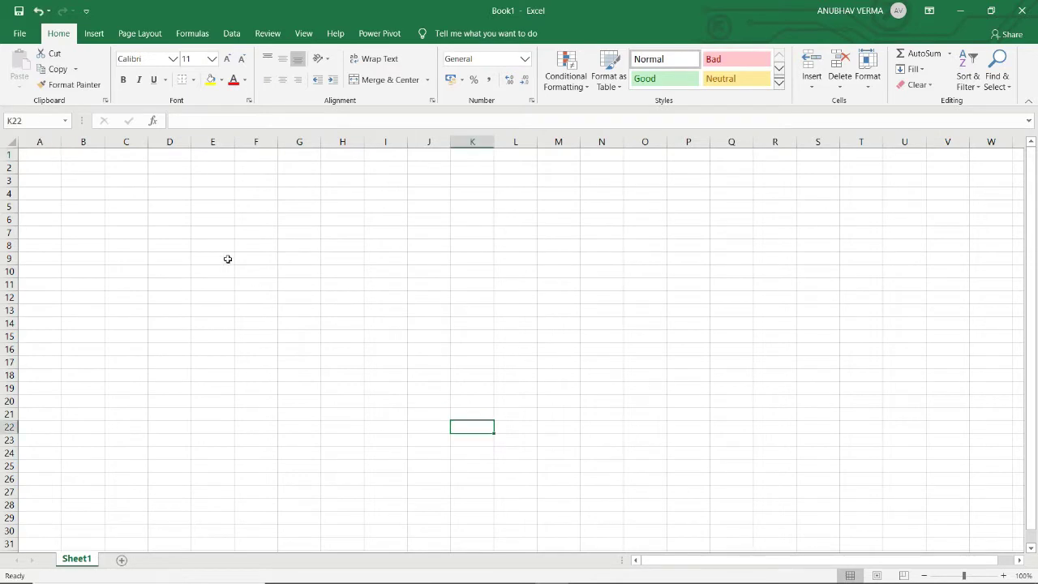
pyautogui.moveTo(51, 156); pyautogui.dragTo(377, 344)
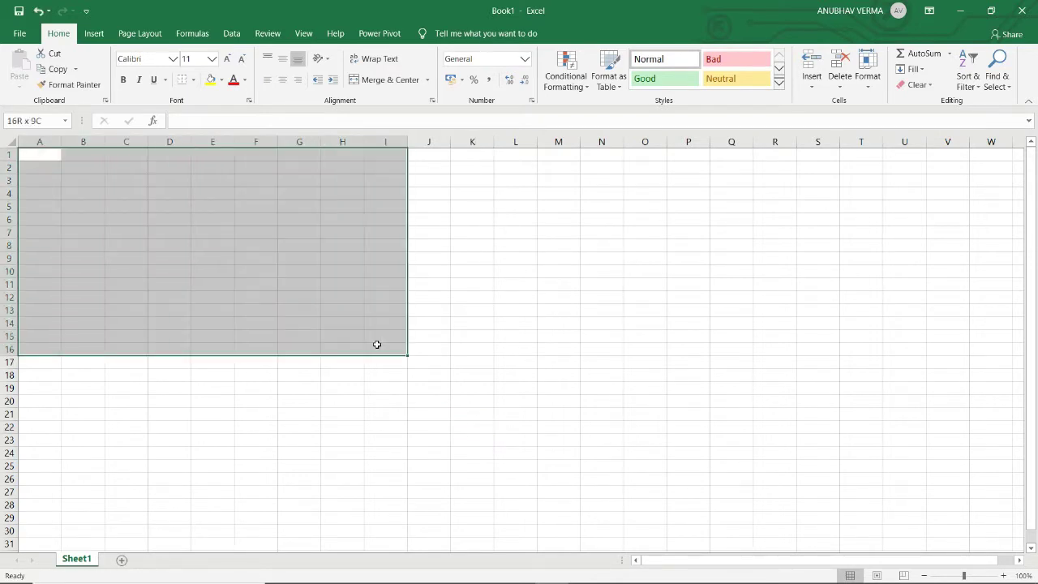
pyautogui.click(552, 273)
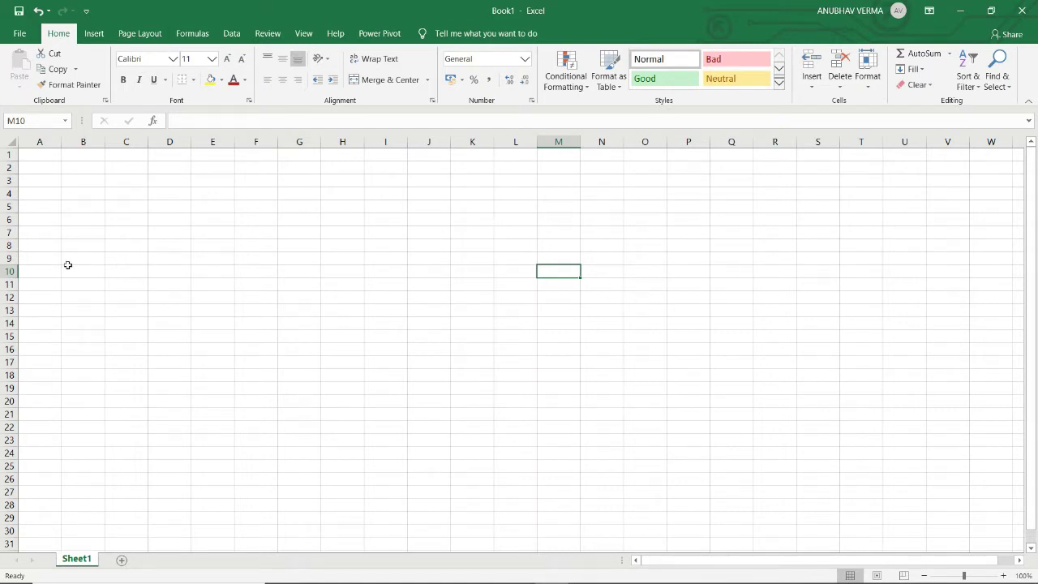
pyautogui.click(21, 36)
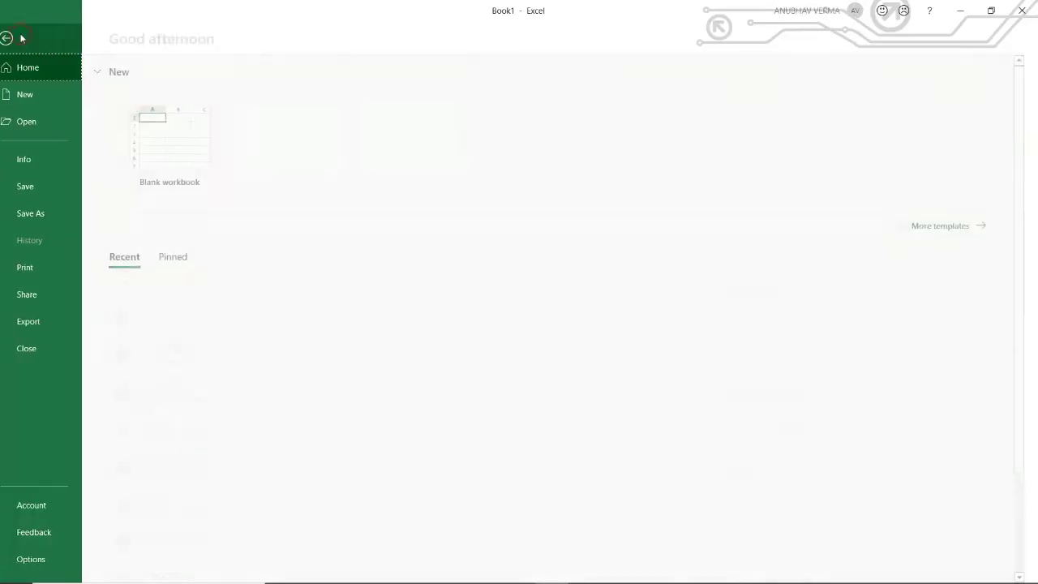
# Leave the File backstage, reopen it, then return to the Book1 sheet and select A2, then A1
pyautogui.click(19, 38)
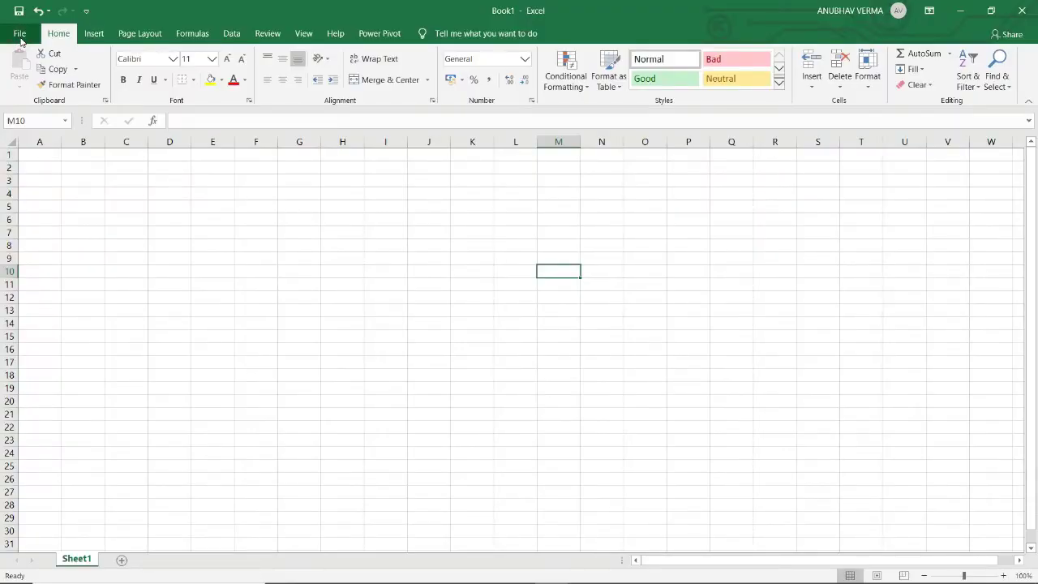
pyautogui.click(20, 36)
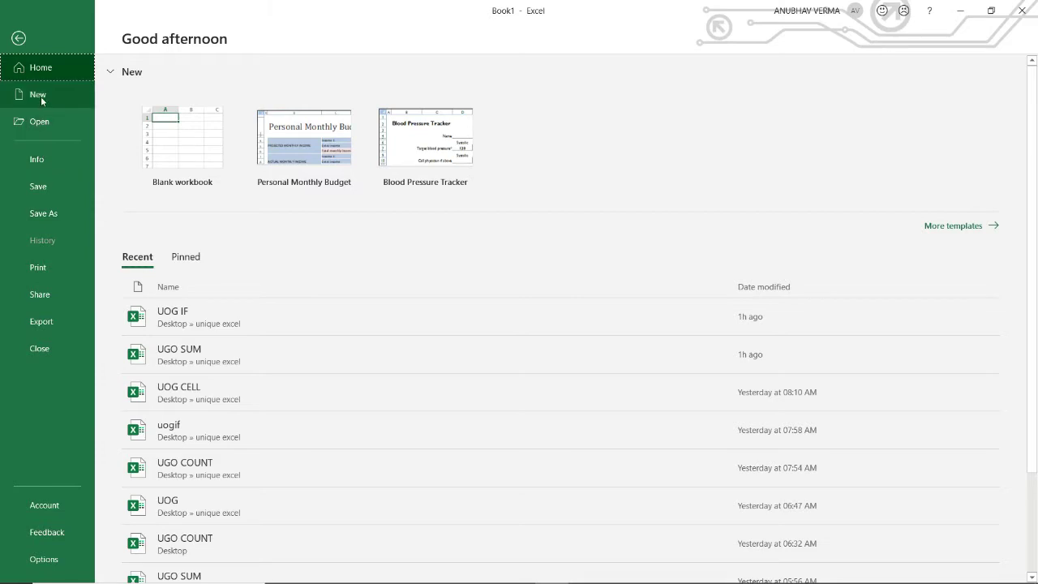
pyautogui.click(19, 39)
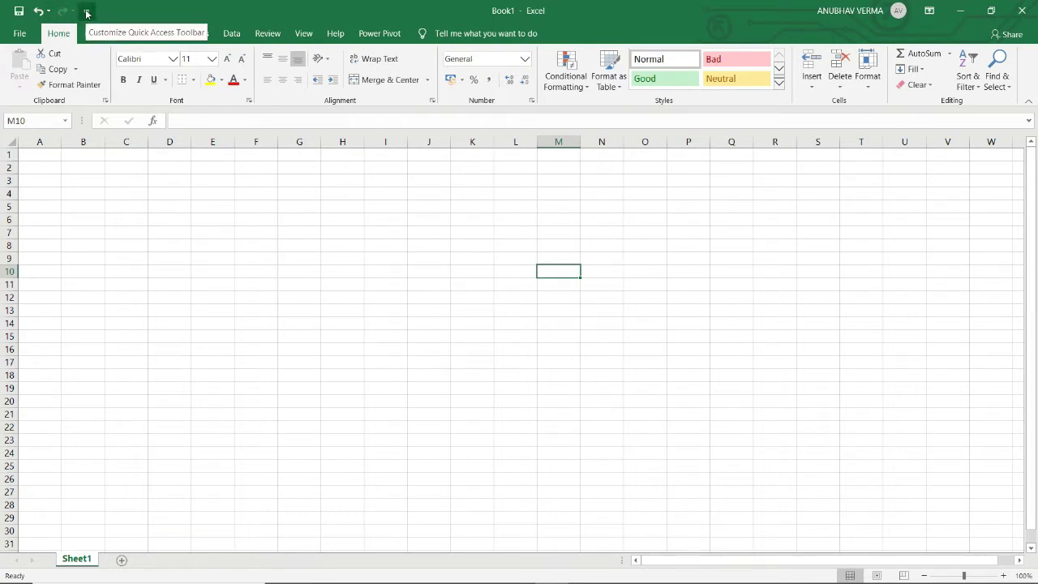
pyautogui.click(50, 169)
pyautogui.click(44, 155)
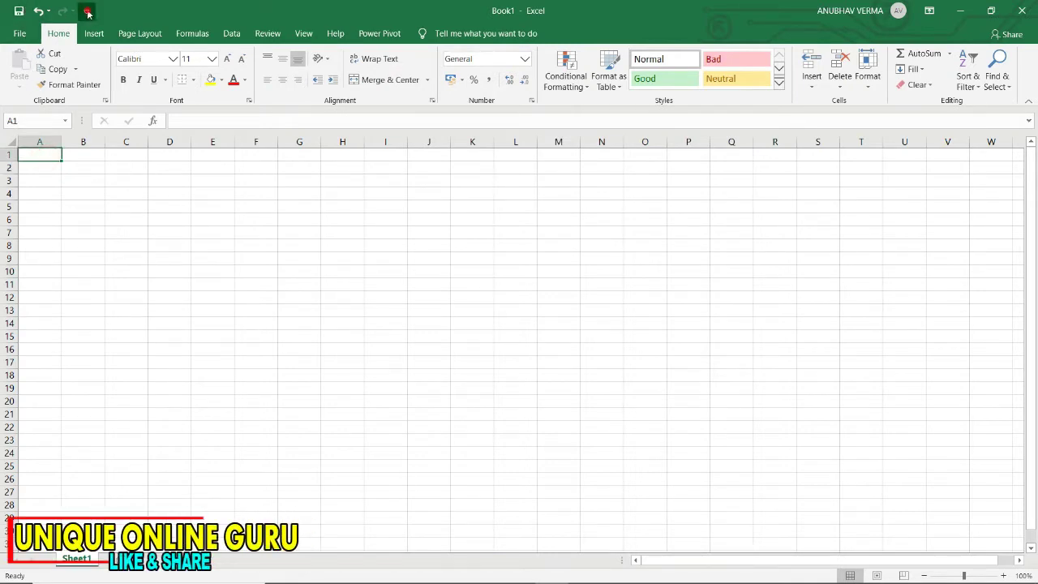
pyautogui.click(88, 12)
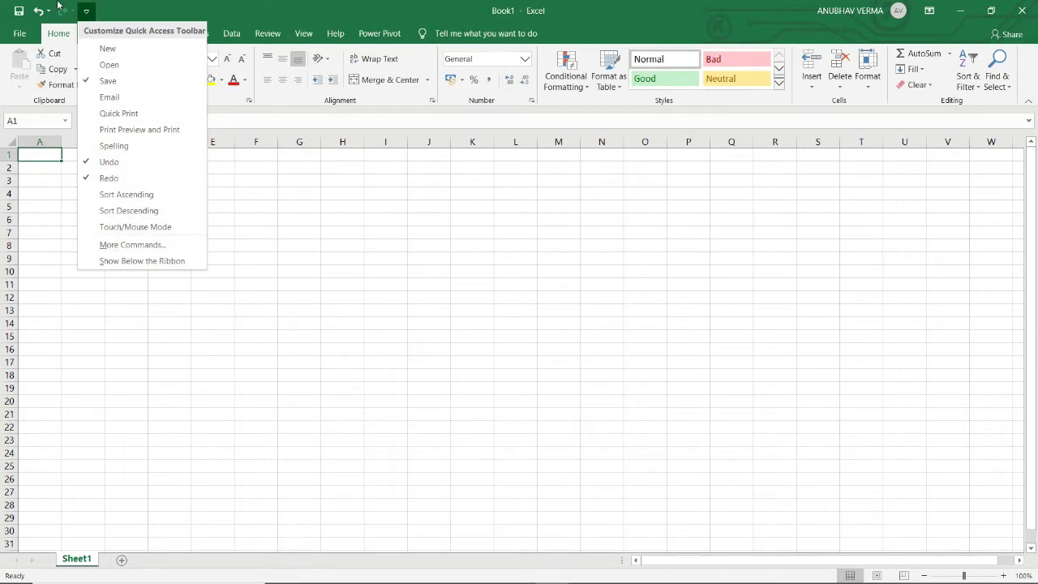
pyautogui.click(108, 7)
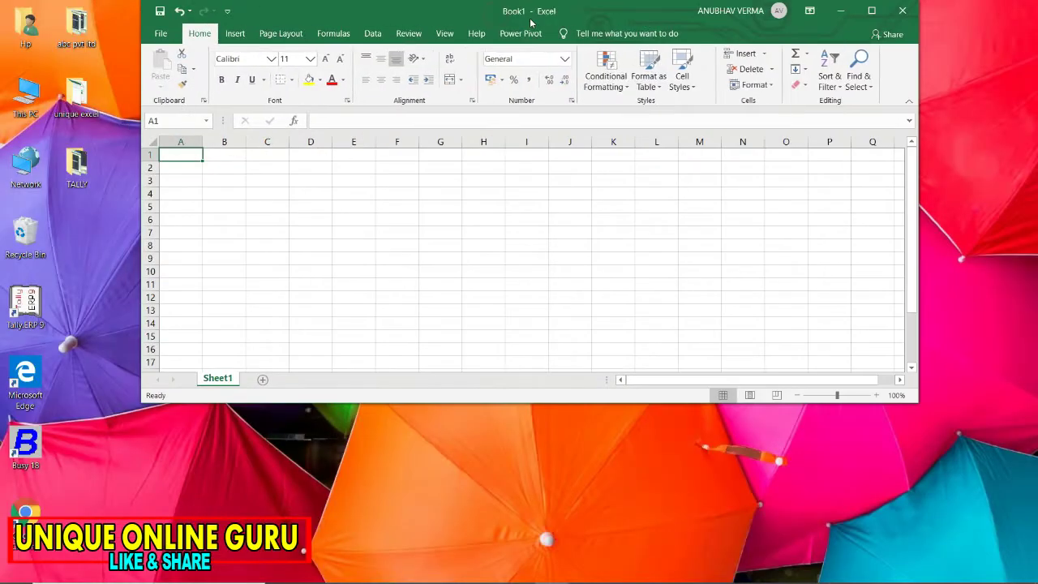
pyautogui.doubleClick(527, 17)
pyautogui.doubleClick(531, 18)
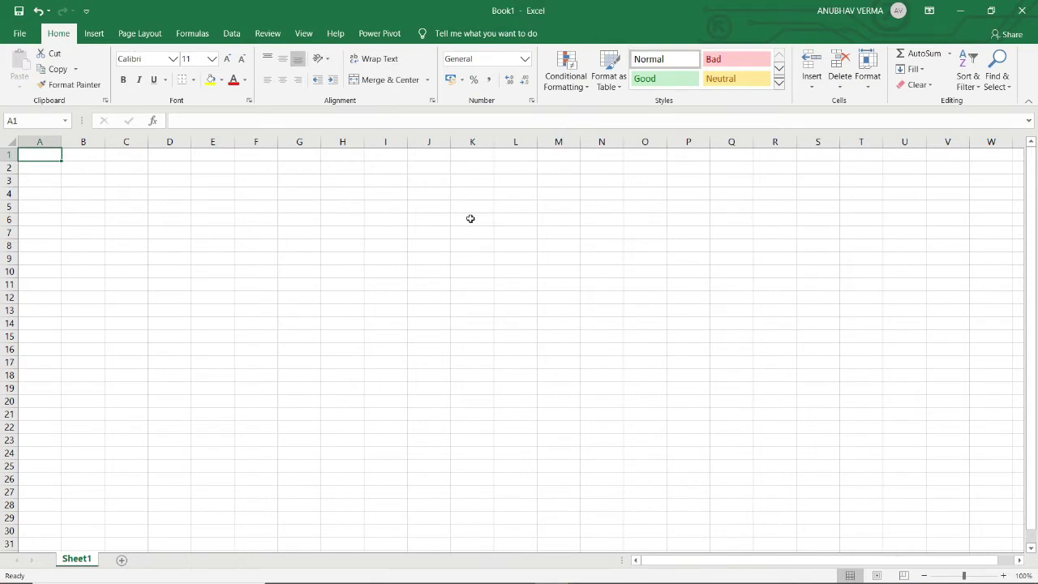
pyautogui.rightClick(523, 5)
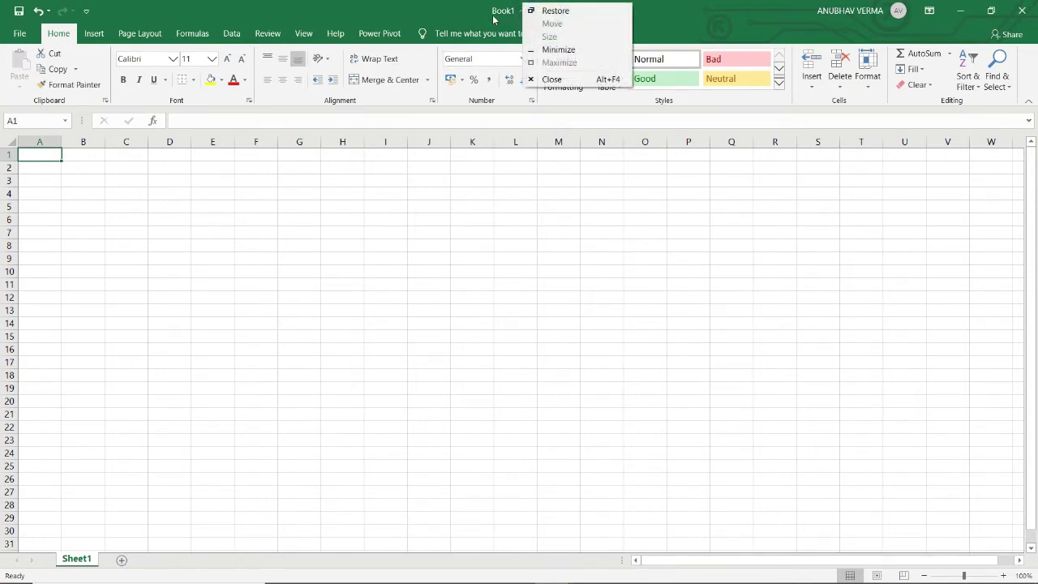
pyautogui.click(493, 16)
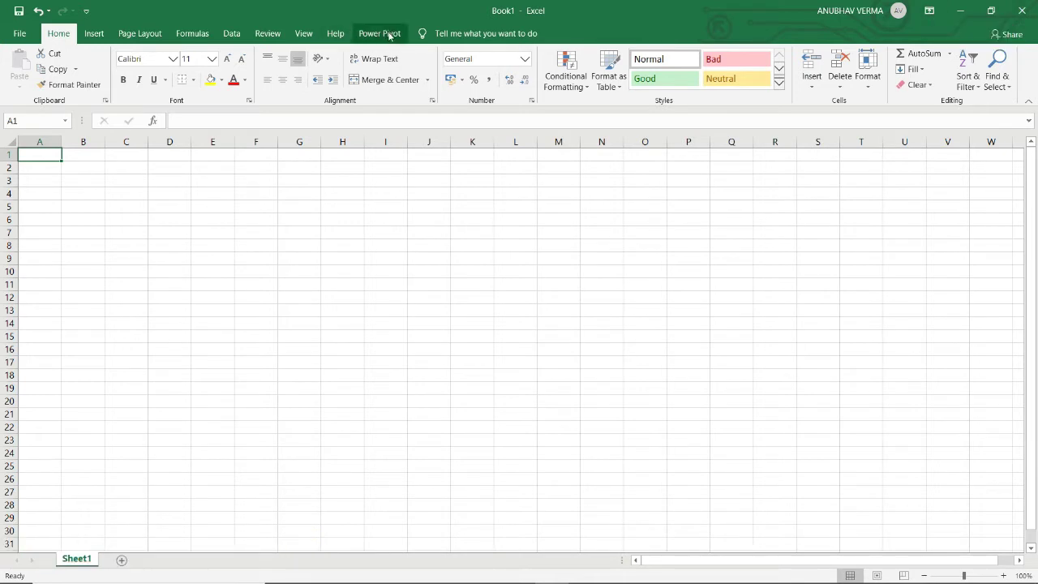
pyautogui.click(930, 11)
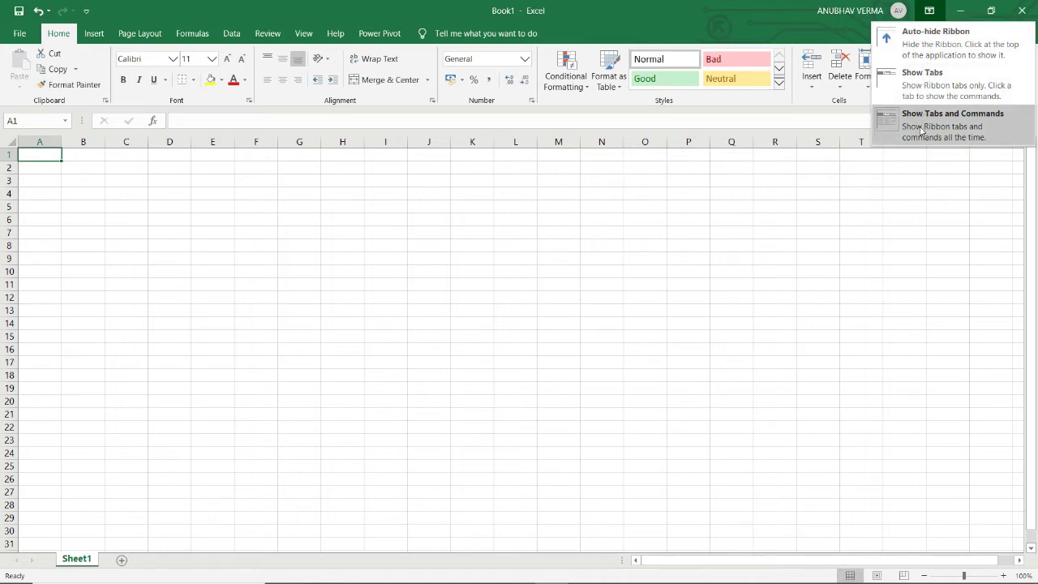
pyautogui.click(924, 39)
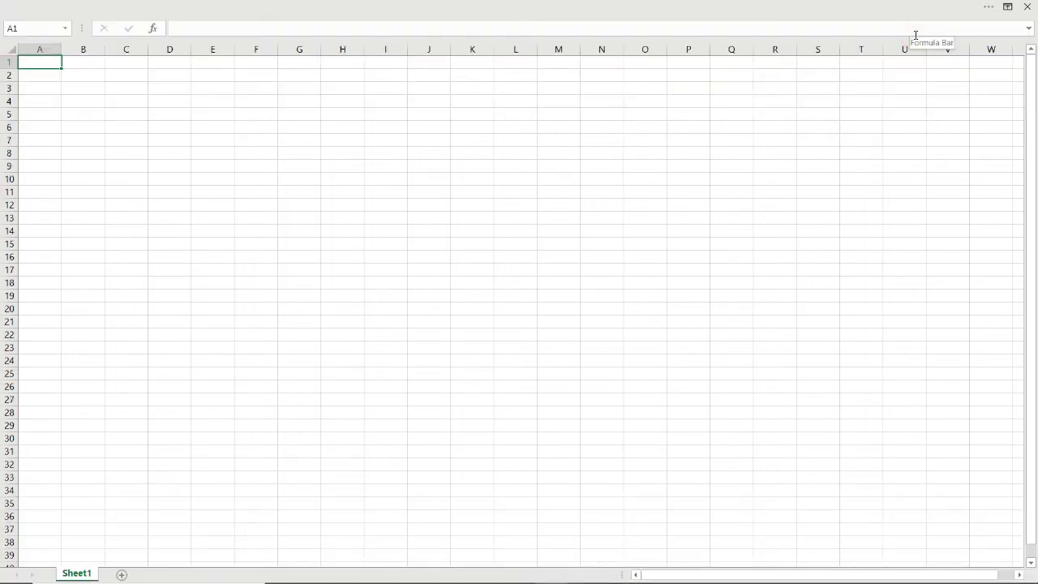
pyautogui.click(1007, 6)
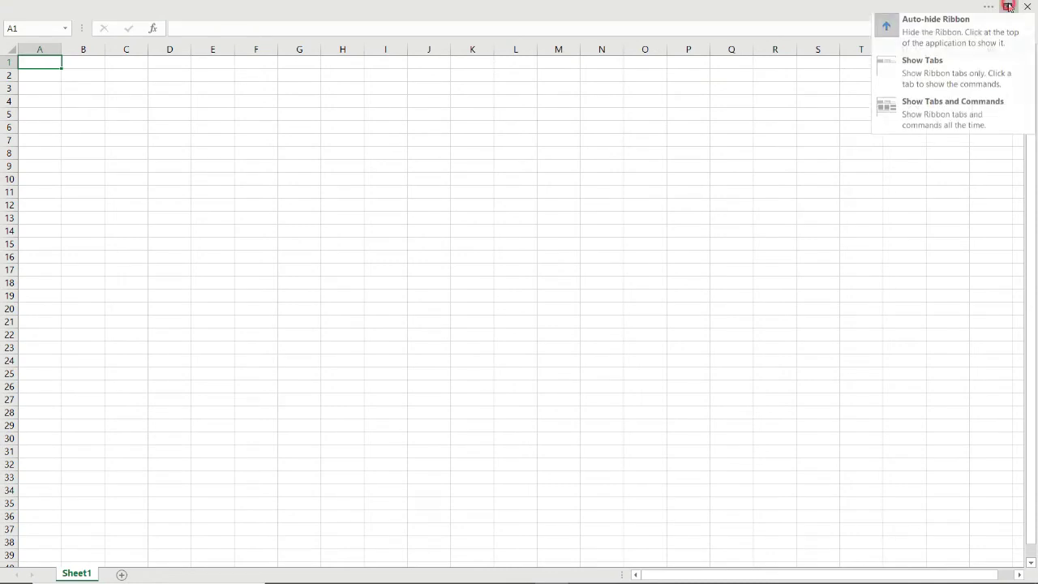
pyautogui.click(914, 39)
pyautogui.click(980, 9)
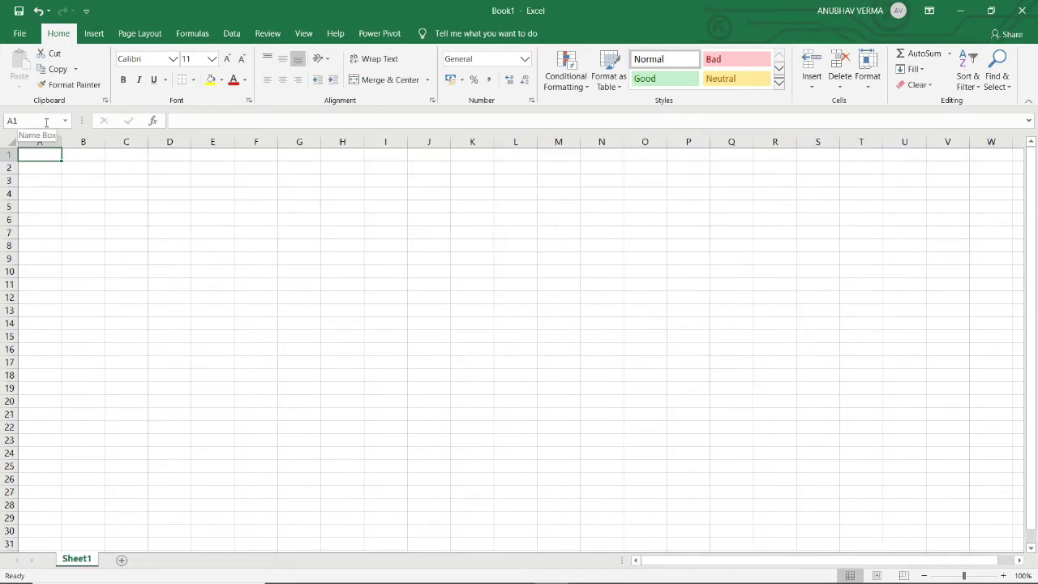
pyautogui.click(55, 202)
pyautogui.click(93, 198)
pyautogui.click(135, 200)
pyautogui.click(163, 206)
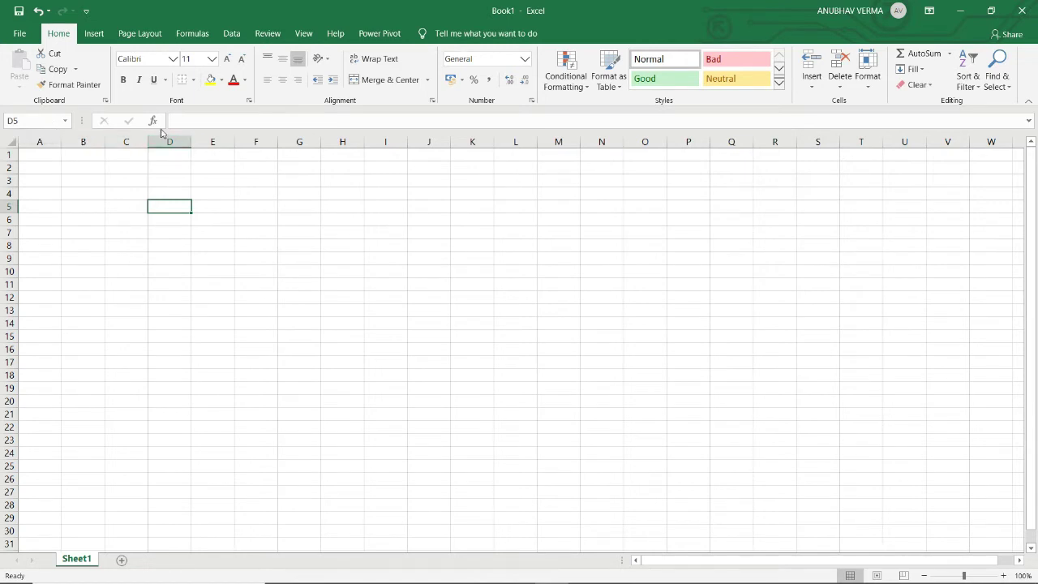
pyautogui.click(227, 123)
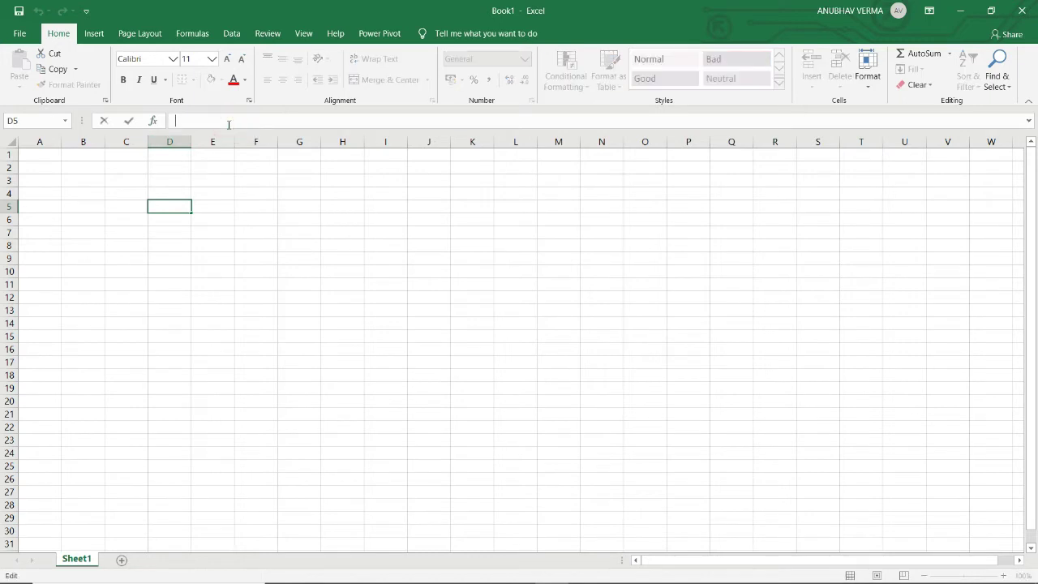
pyautogui.moveTo(202, 180); pyautogui.dragTo(267, 320)
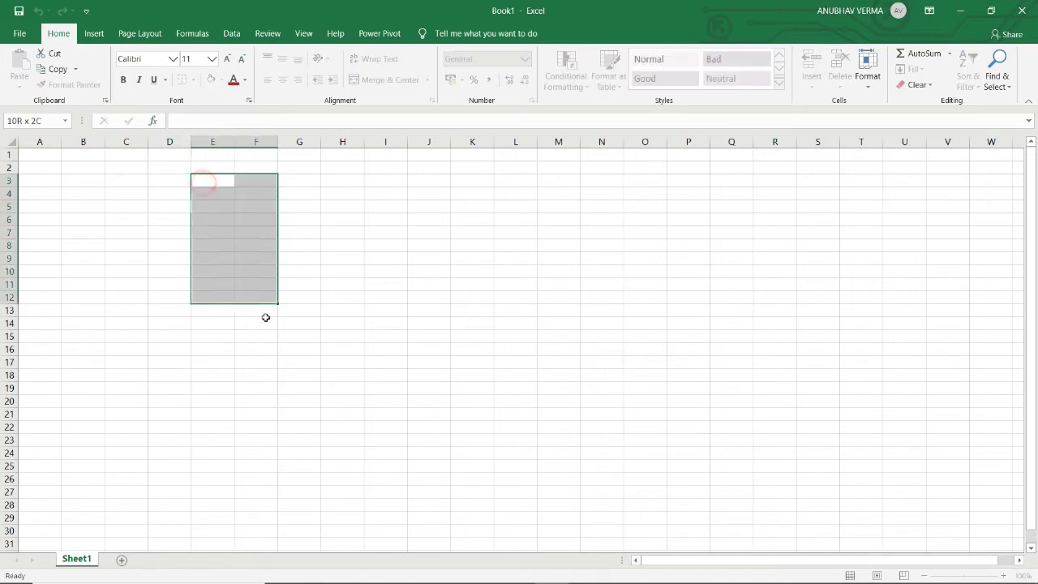
pyautogui.moveTo(91, 175); pyautogui.dragTo(280, 308)
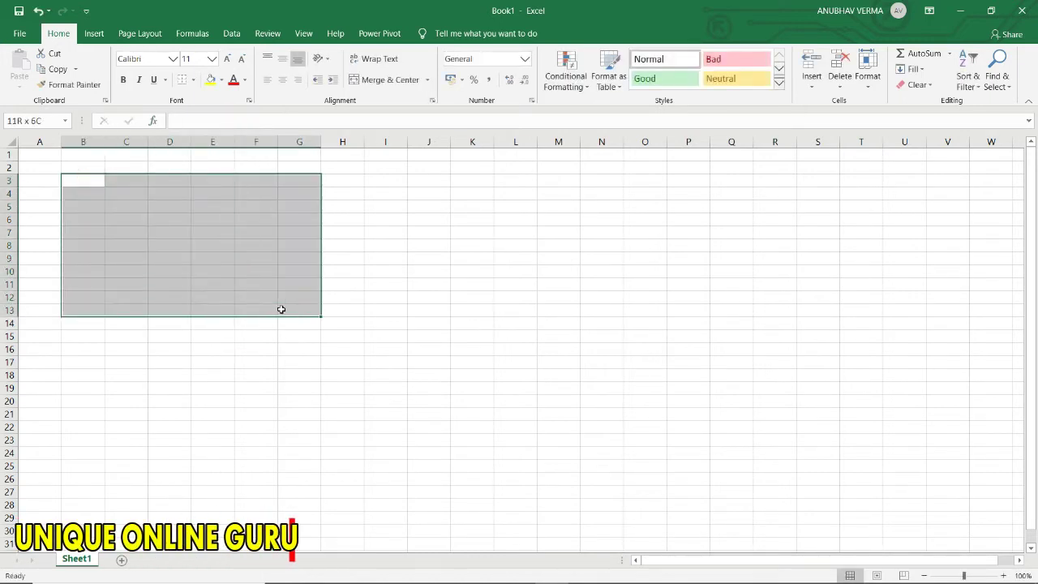
pyautogui.click(251, 120)
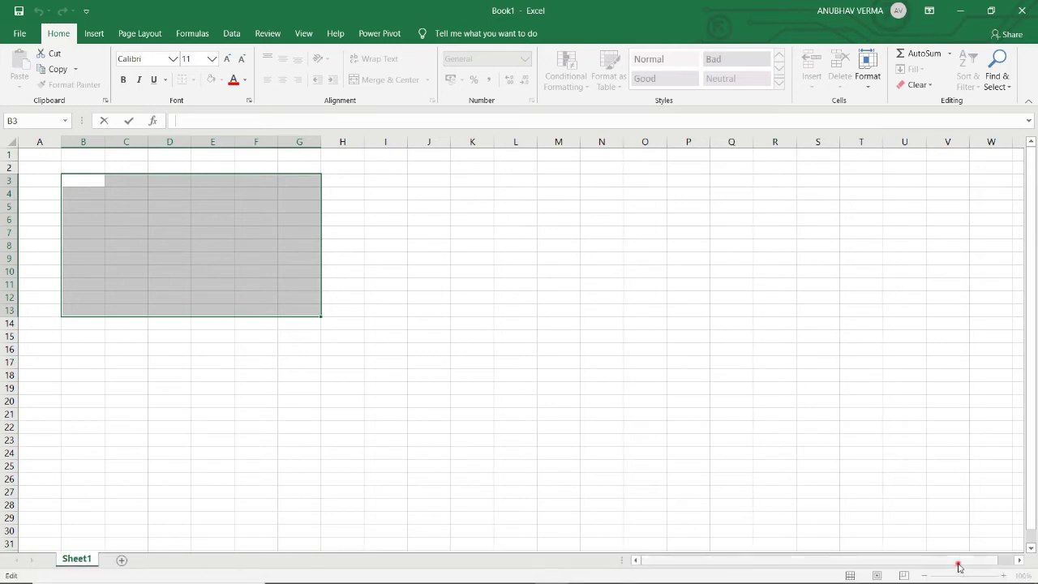
pyautogui.moveTo(959, 566); pyautogui.dragTo(959, 561)
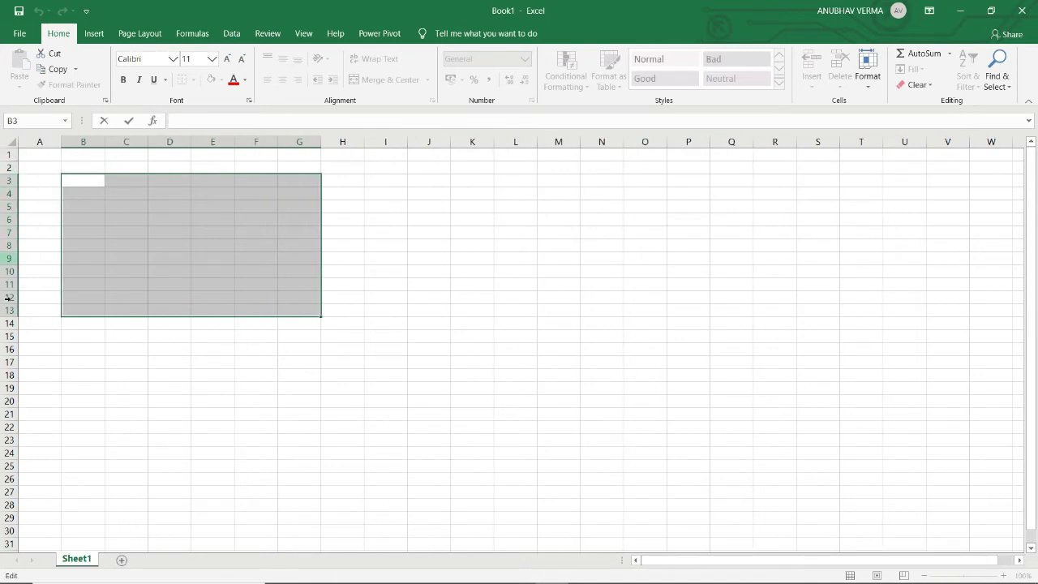
pyautogui.scroll(-3, 7, 388)
pyautogui.scroll(-2, 8, 387)
pyautogui.scroll(5, 7, 388)
pyautogui.click(43, 157)
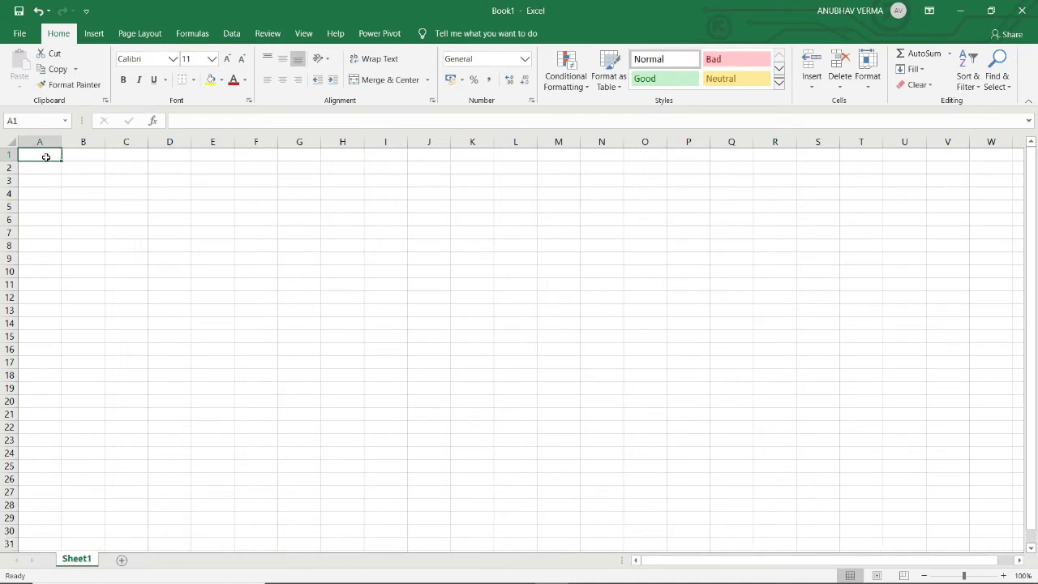
pyautogui.click(46, 170)
pyautogui.click(45, 181)
pyautogui.click(73, 180)
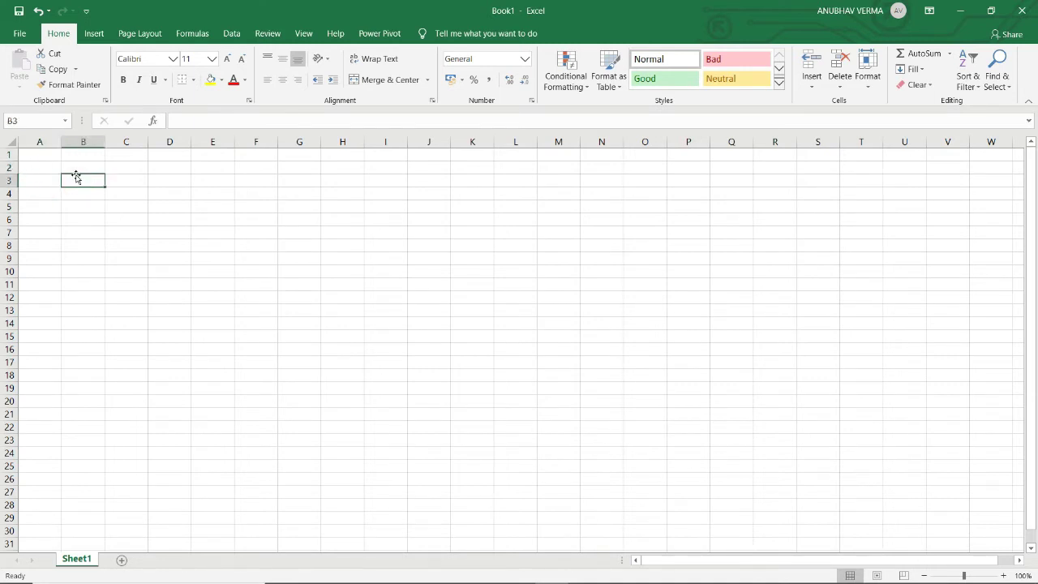
pyautogui.click(401, 195)
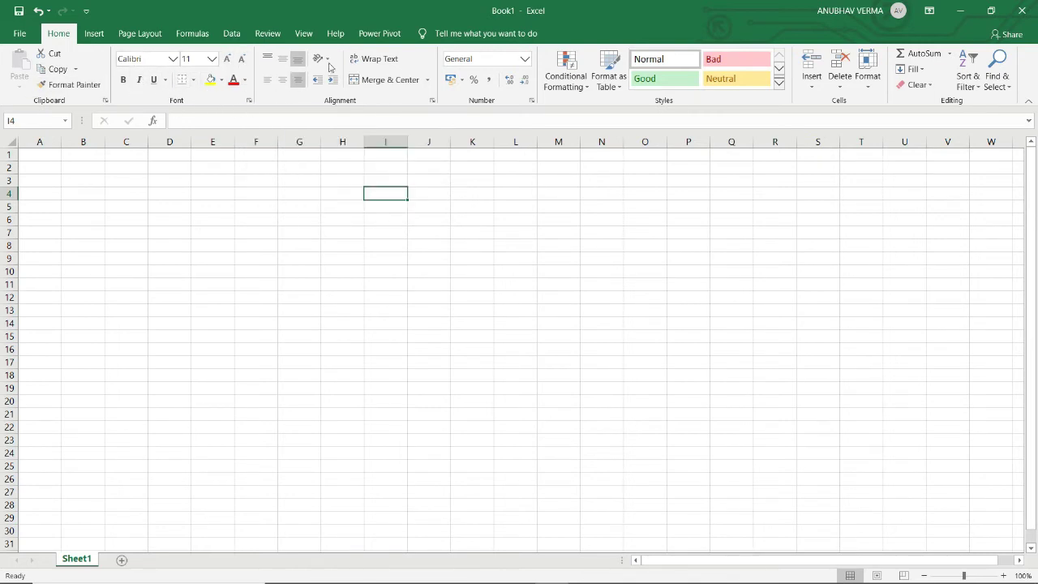
pyautogui.click(249, 99)
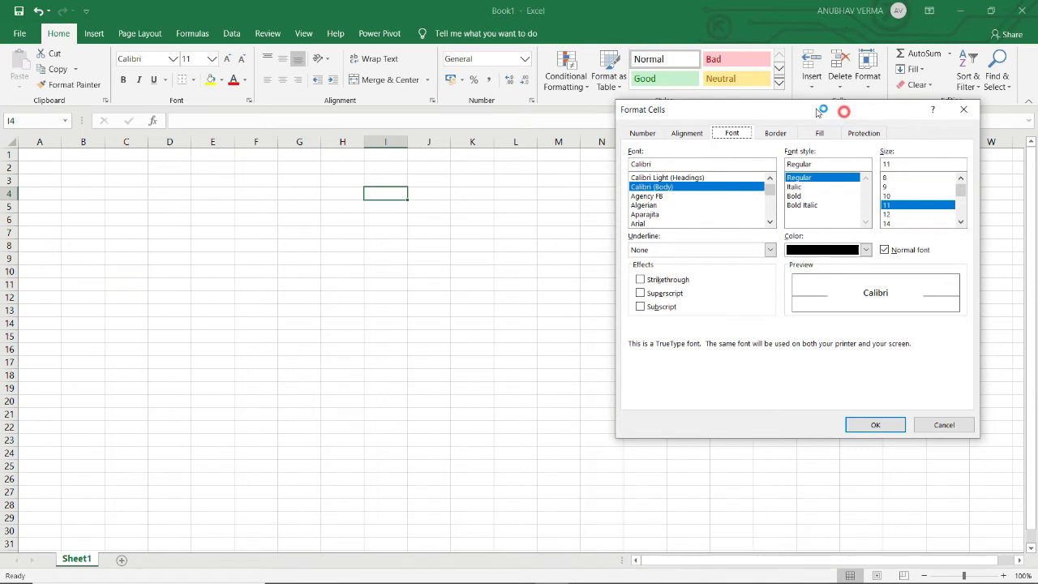
pyautogui.moveTo(847, 108); pyautogui.dragTo(749, 94)
pyautogui.click(860, 93)
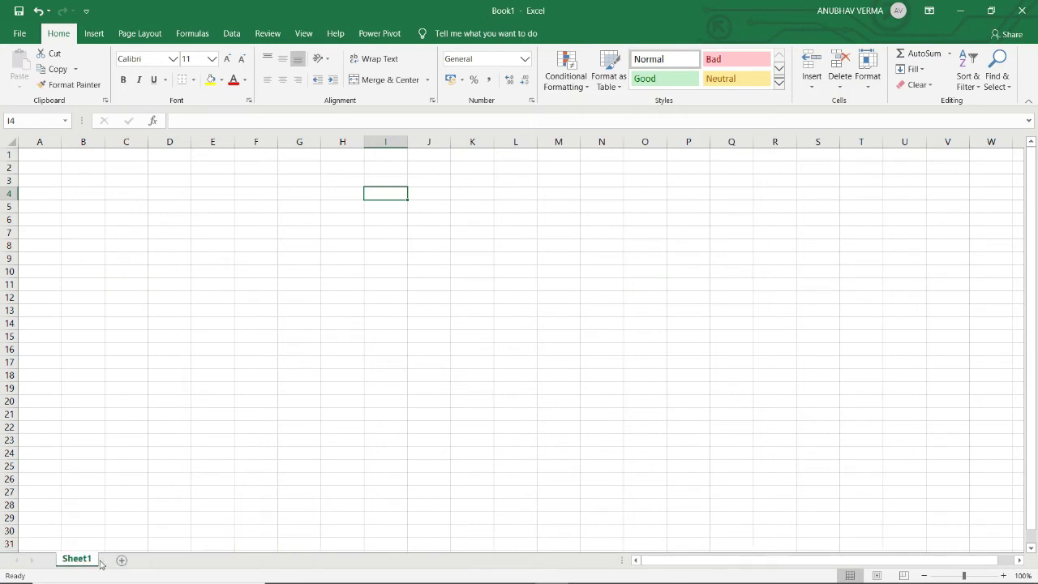
# Add Sheet2 and Sheet3 with the New sheet button, then delete Sheet1 and confirm
pyautogui.click(122, 561)
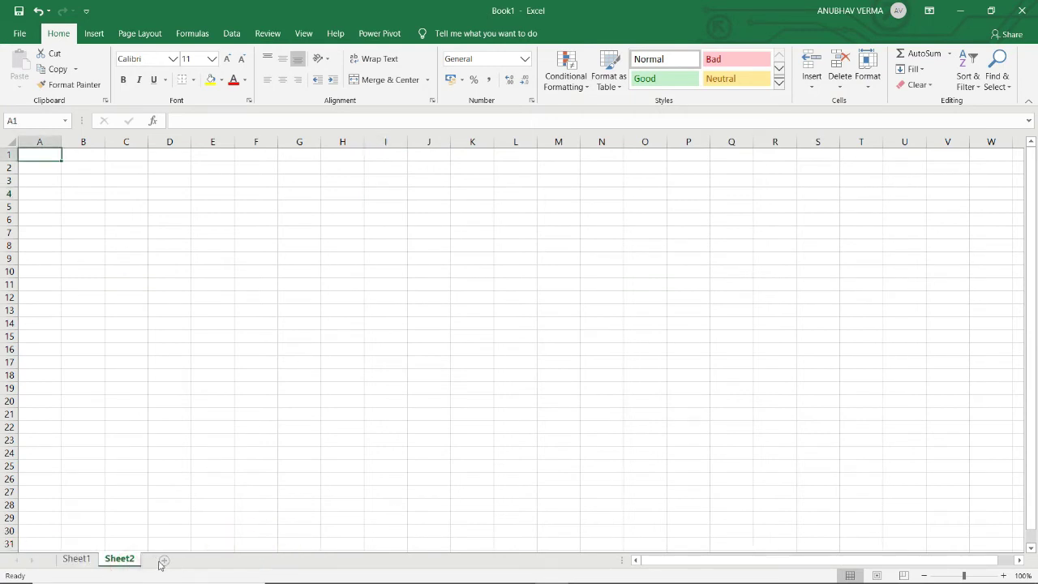
pyautogui.click(165, 561)
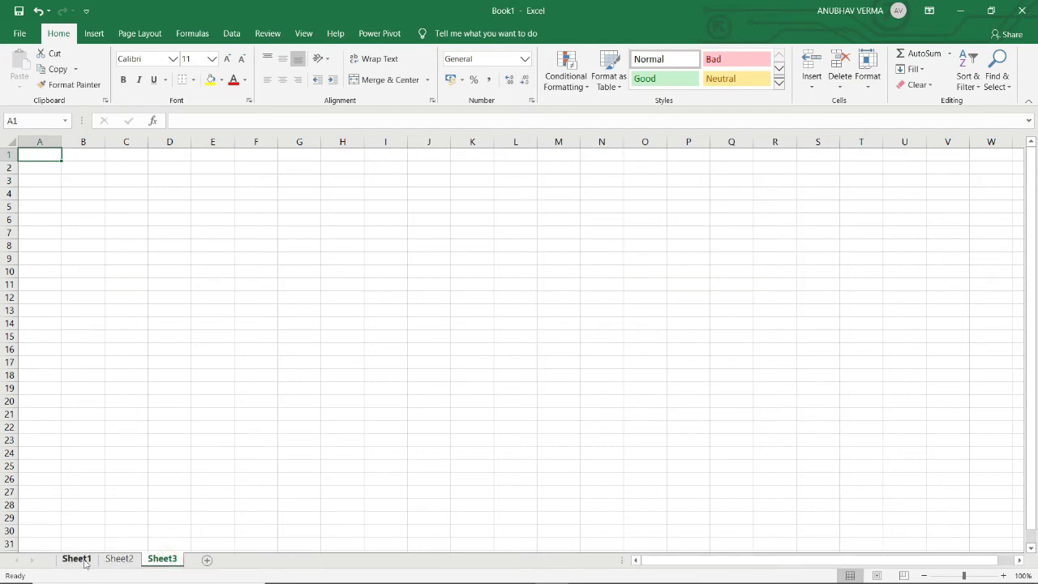
pyautogui.rightClick(84, 563)
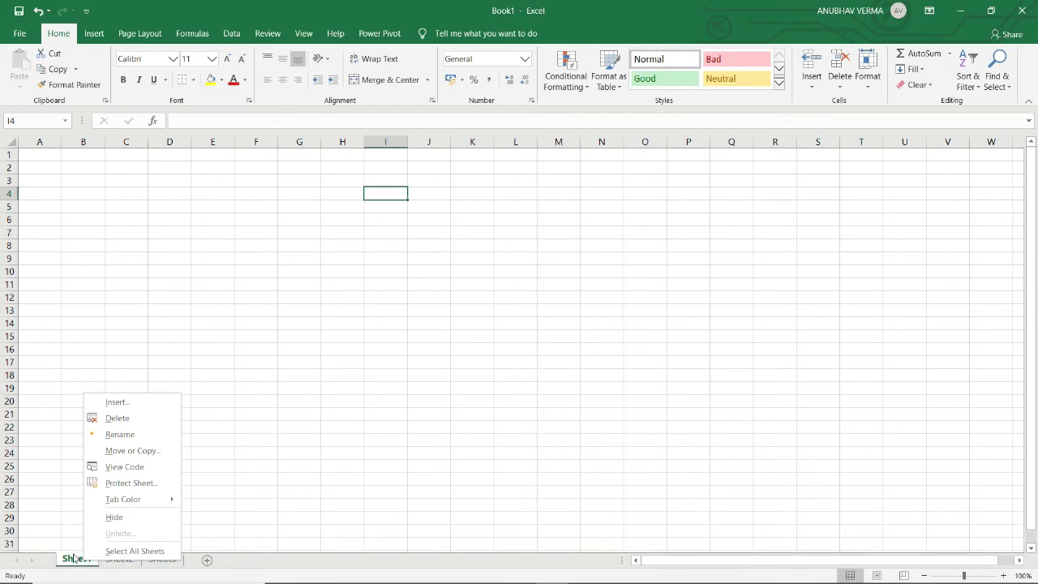
pyautogui.rightClick(73, 559)
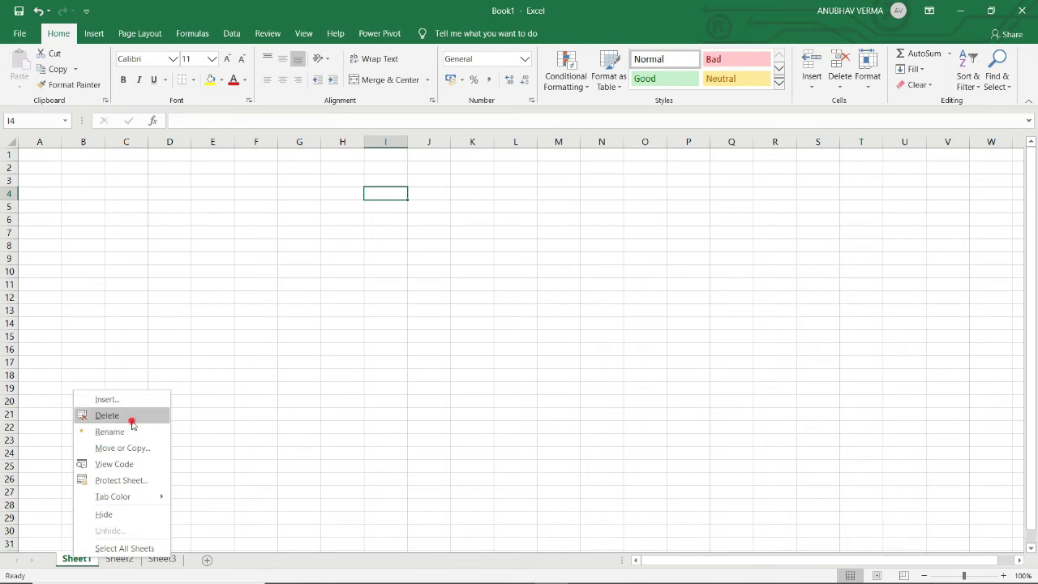
pyautogui.click(132, 415)
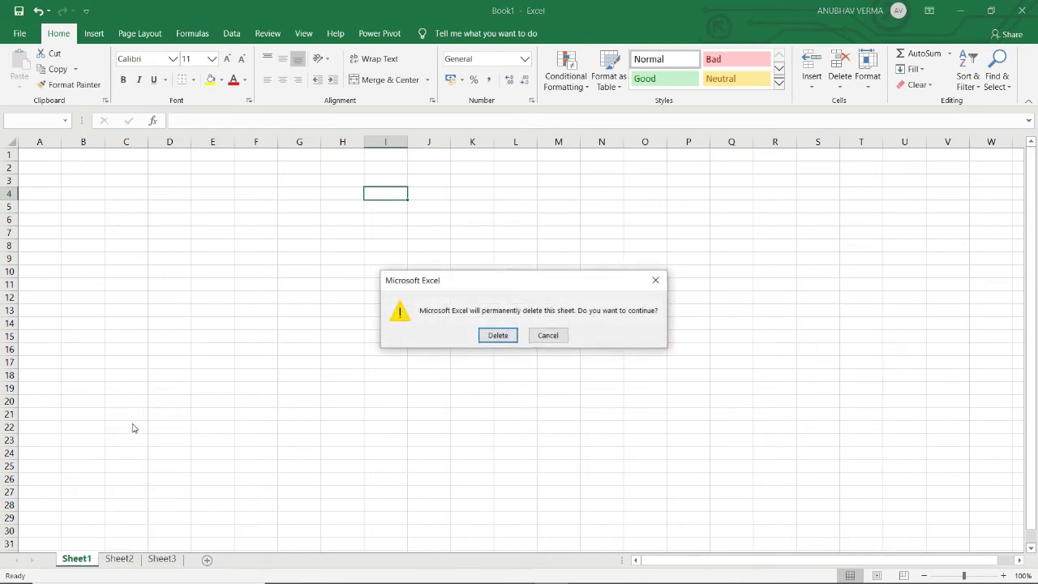
pyautogui.click(503, 335)
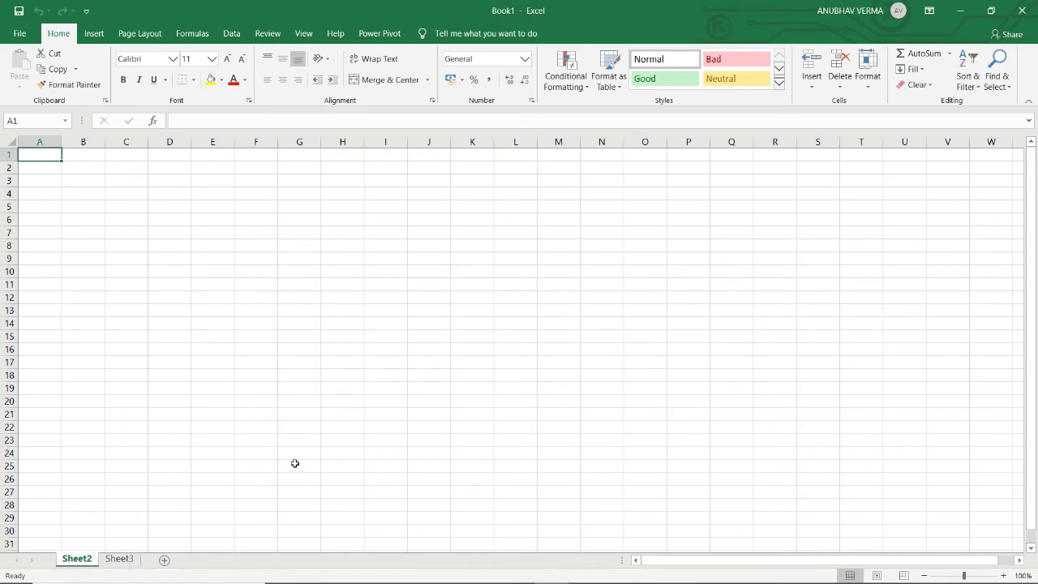
pyautogui.moveTo(1035, 186); pyautogui.dragTo(1035, 236)
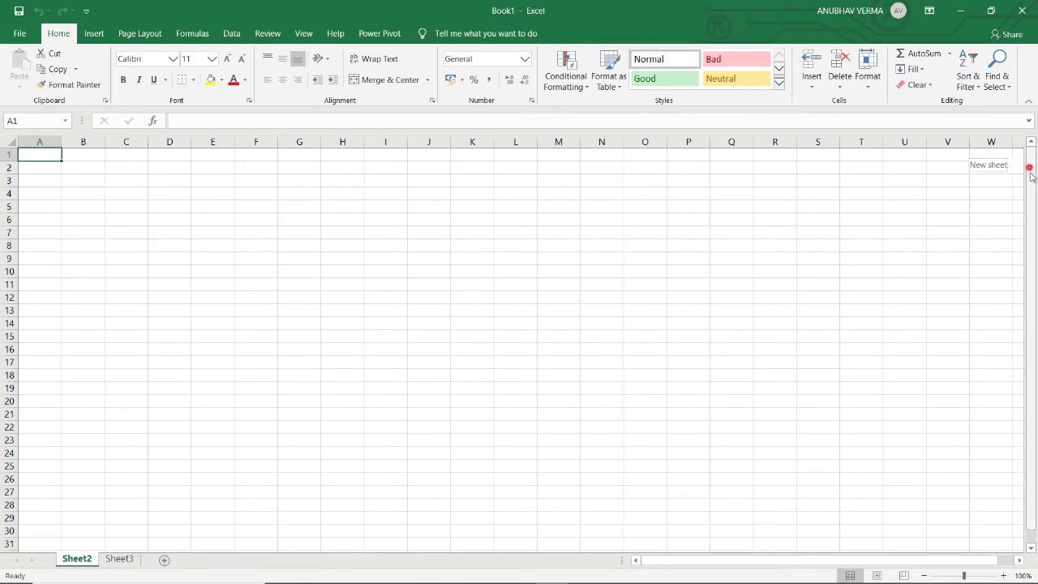
pyautogui.moveTo(1035, 191); pyautogui.dragTo(1035, 180)
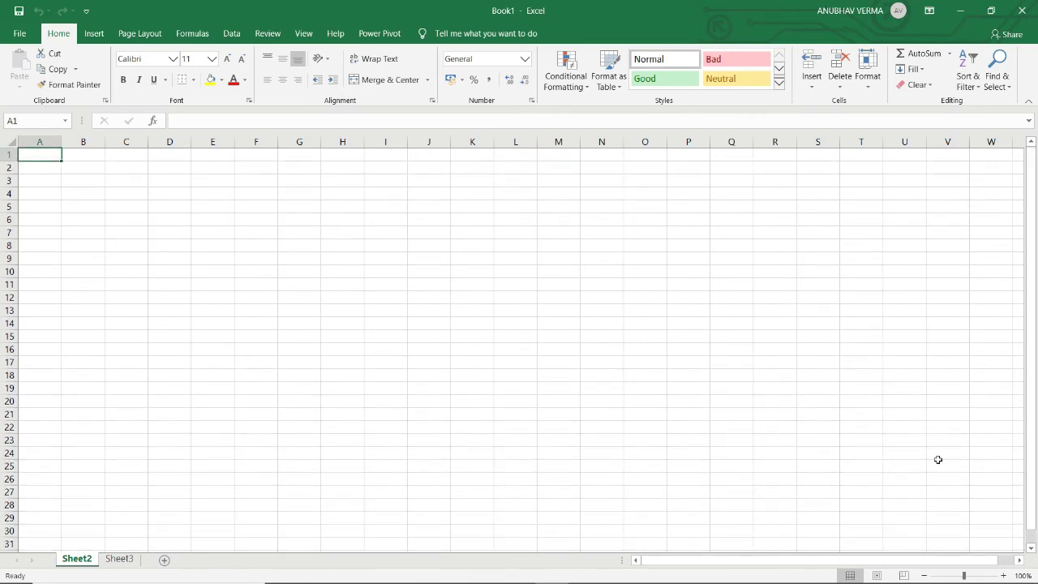
pyautogui.moveTo(919, 561)
pyautogui.mouseDown()
pyautogui.moveTo(957, 570)
pyautogui.moveTo(906, 565)
pyautogui.moveTo(928, 573)
pyautogui.mouseUp()
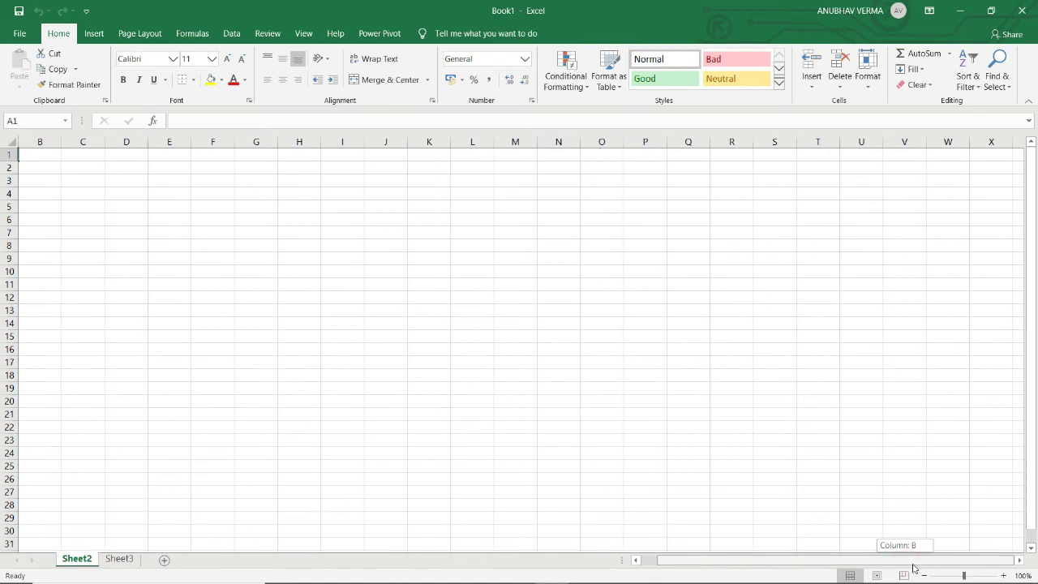
pyautogui.moveTo(928, 573); pyautogui.dragTo(962, 546)
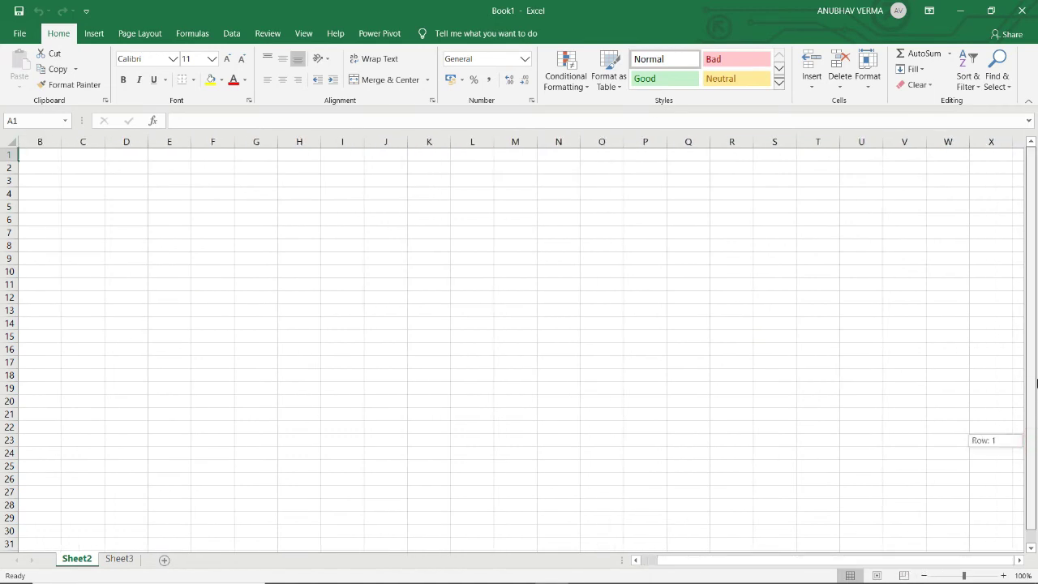
pyautogui.moveTo(1033, 445); pyautogui.dragTo(1034, 381)
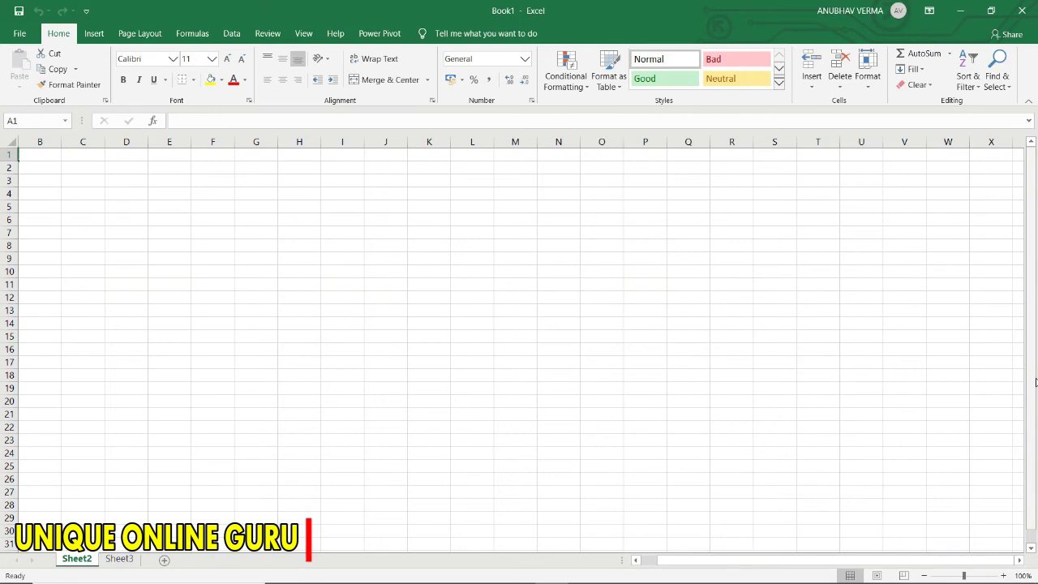
pyautogui.moveTo(933, 560); pyautogui.dragTo(926, 572)
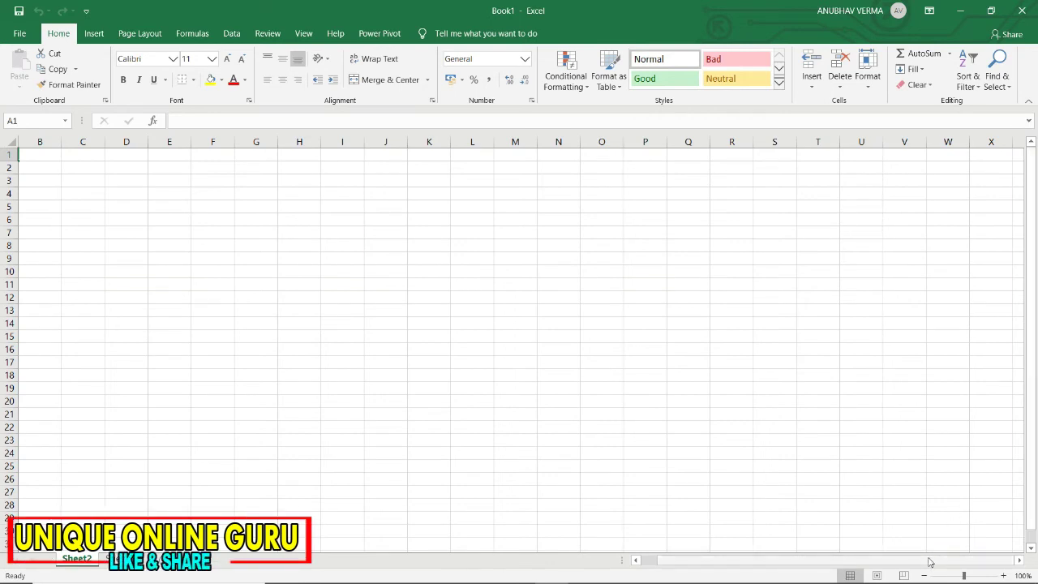
pyautogui.moveTo(927, 571); pyautogui.dragTo(924, 572)
pyautogui.moveTo(1030, 512); pyautogui.dragTo(1037, 498)
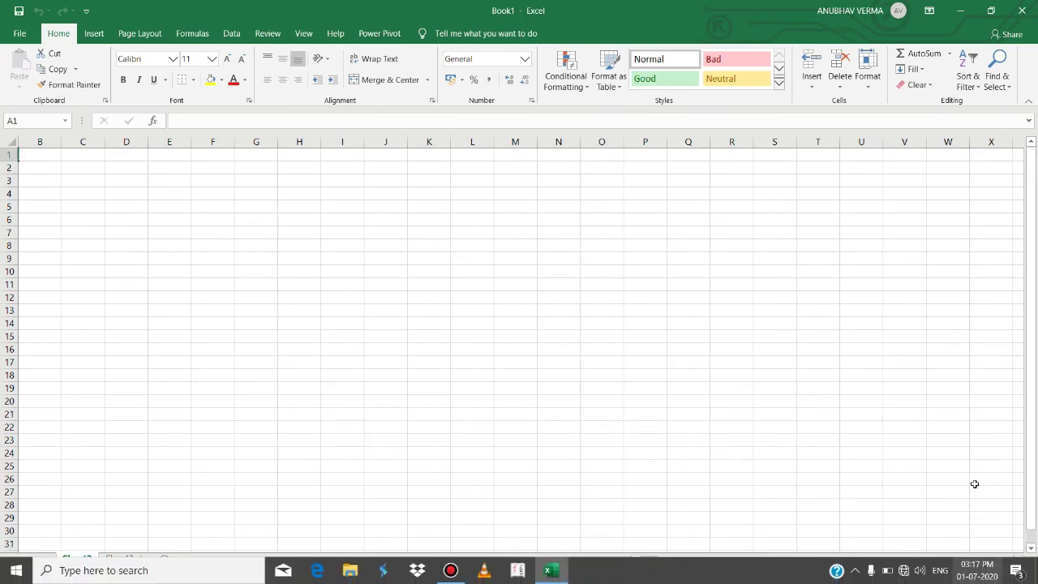
pyautogui.click(946, 575)
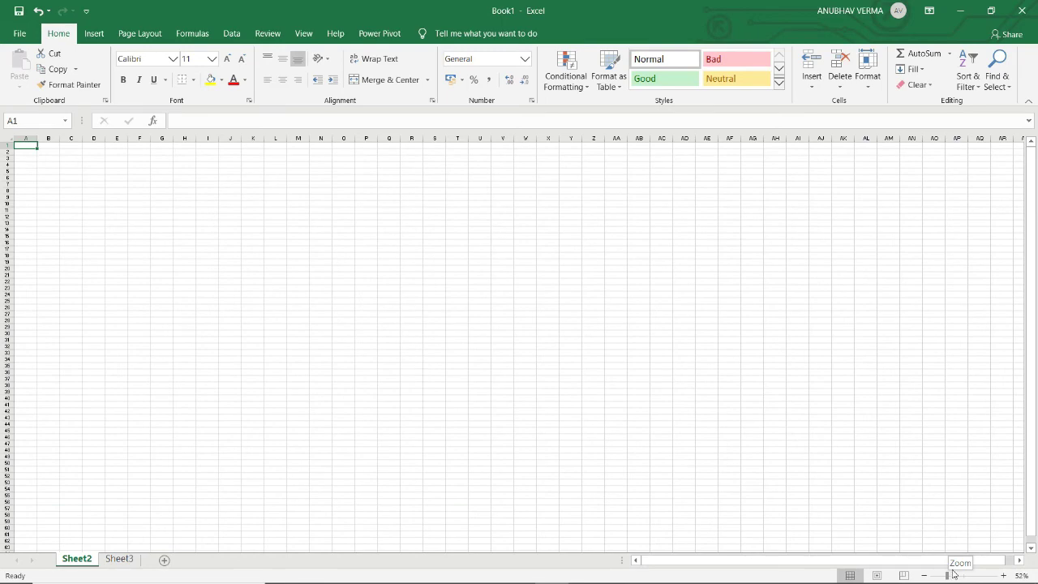
# Zoom Sheet2 to about 198%, then down through 140% to 117%, and switch to Page Layout view
pyautogui.hscroll(1, 965, 559)
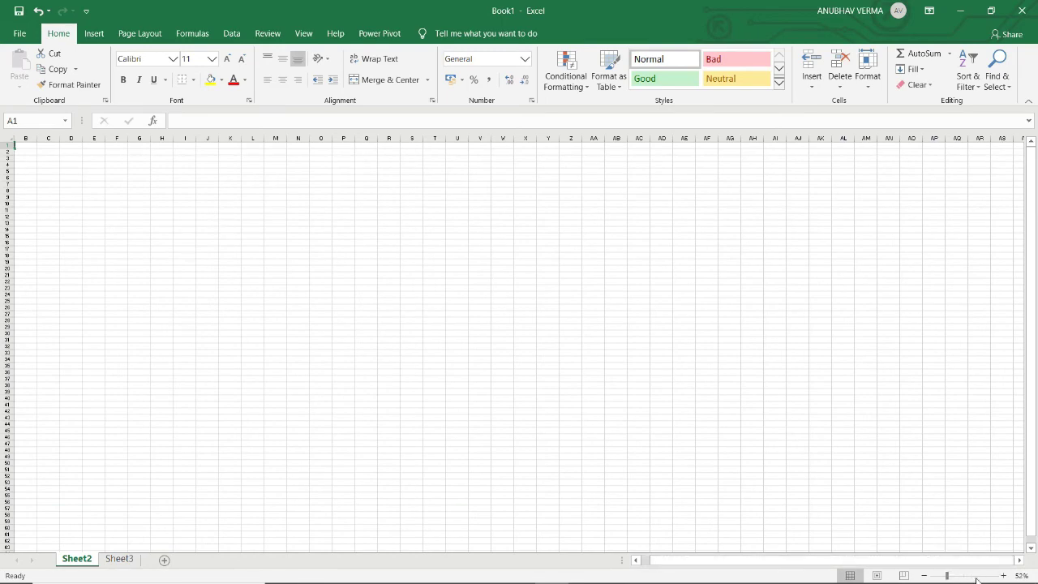
pyautogui.click(975, 575)
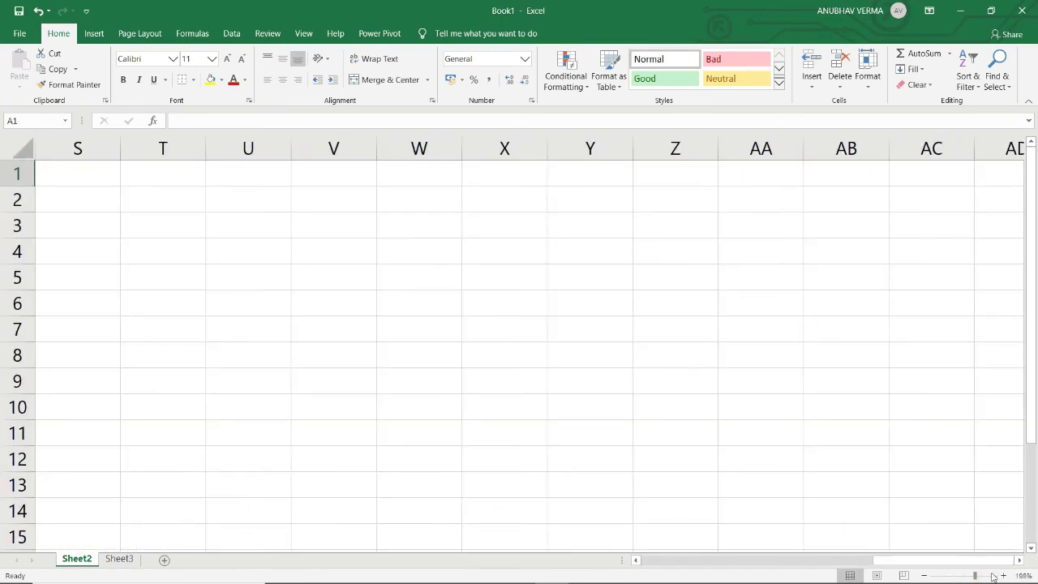
pyautogui.click(969, 575)
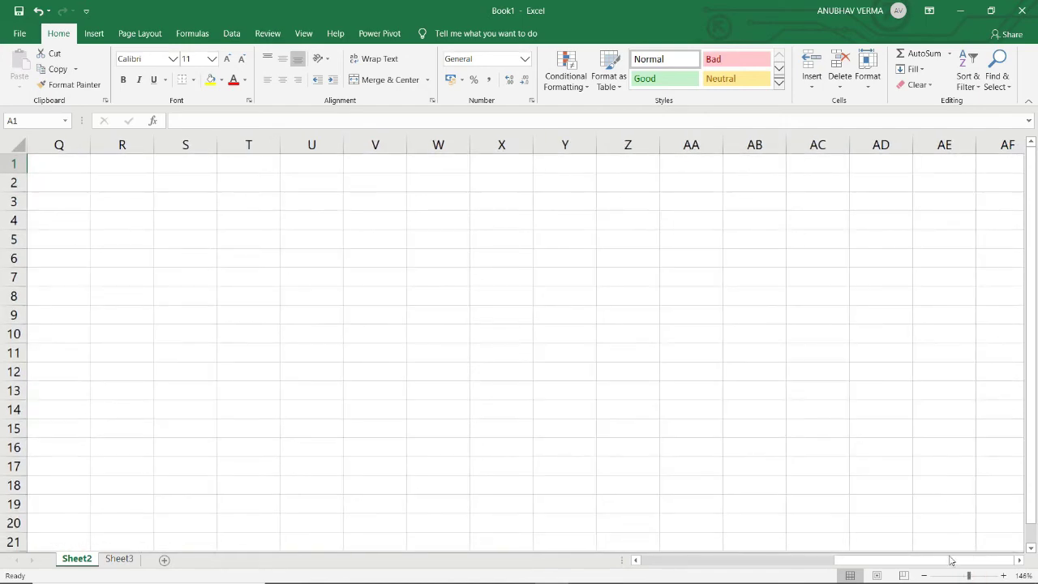
pyautogui.click(965, 575)
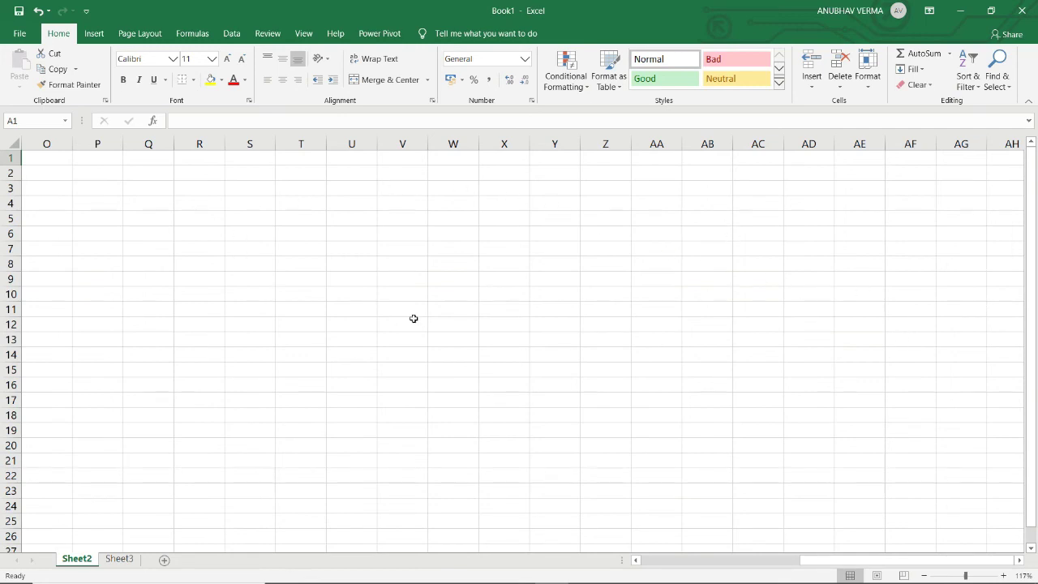
pyautogui.scroll(-2, 553, 280)
pyautogui.scroll(-2, 553, 280)
pyautogui.scroll(3, 553, 281)
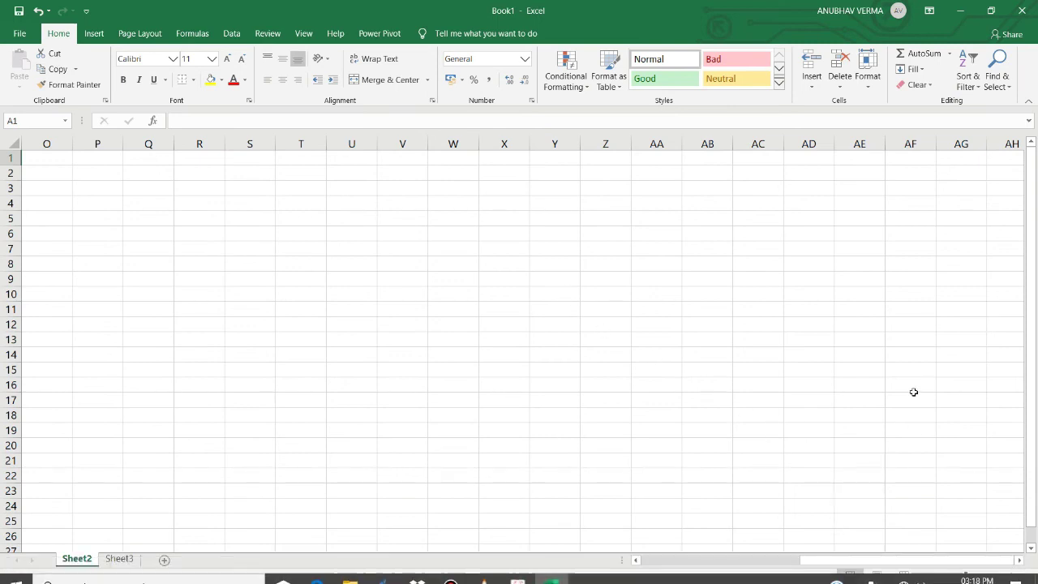
pyautogui.scroll(-1, 913, 392)
pyautogui.scroll(-1, 913, 392)
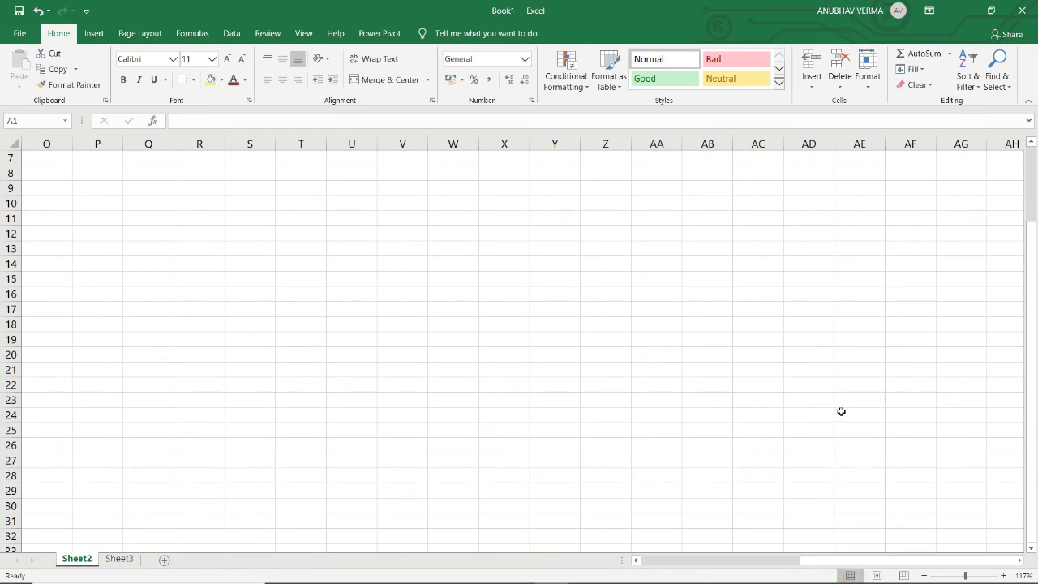
pyautogui.click(882, 575)
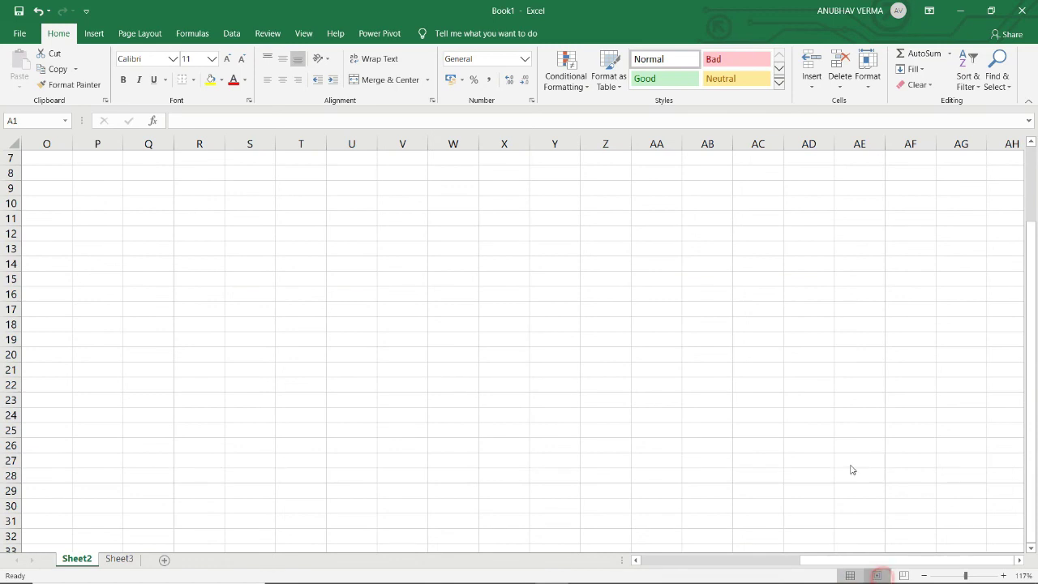
# Select cell F6 on the printed-page layout, then go back to Normal view
pyautogui.click(342, 301)
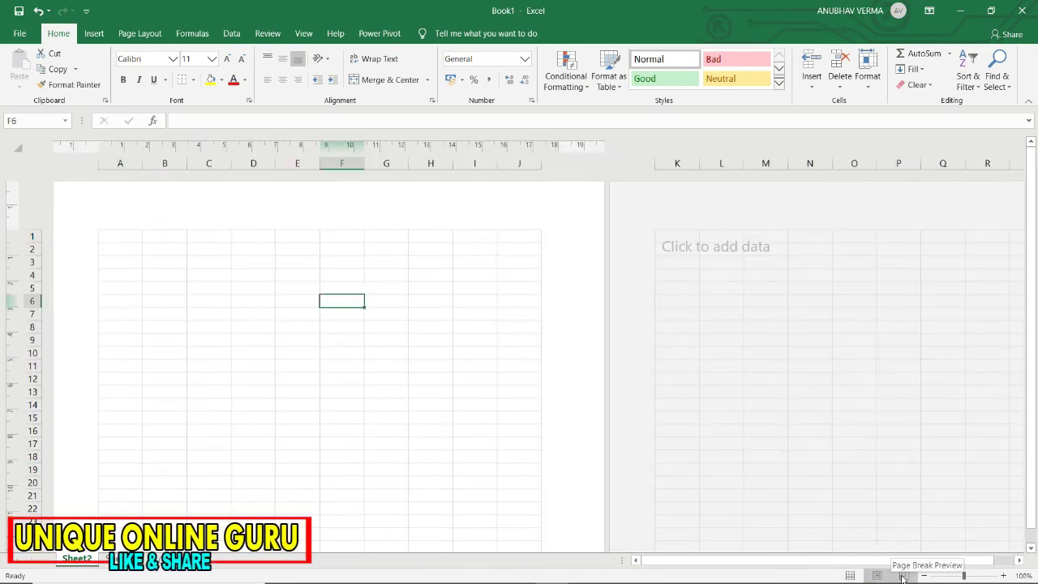
pyautogui.click(849, 575)
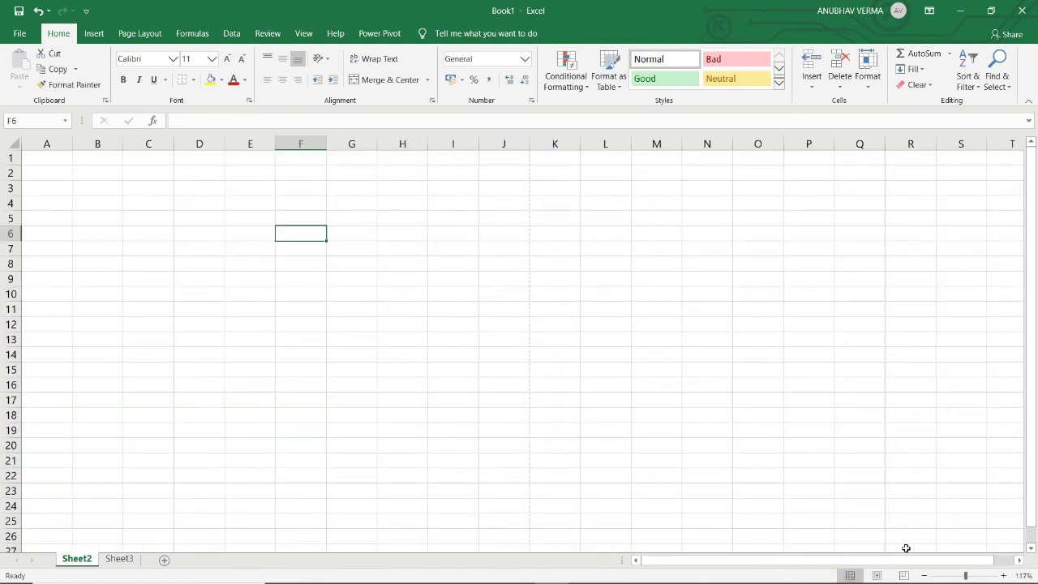